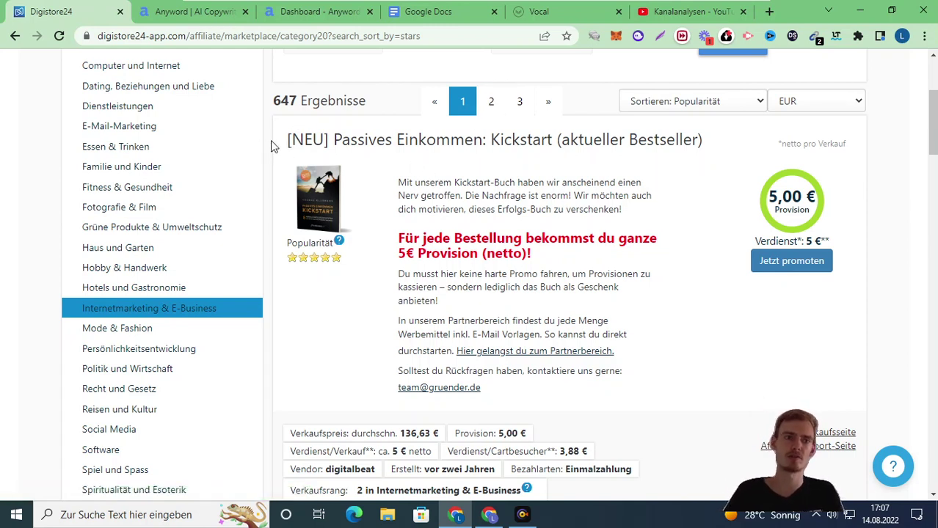
# - Highlight the title of the first marketplace listing, and view the start of the Anyword homepage
pyautogui.moveTo(285, 141); pyautogui.dragTo(772, 142)
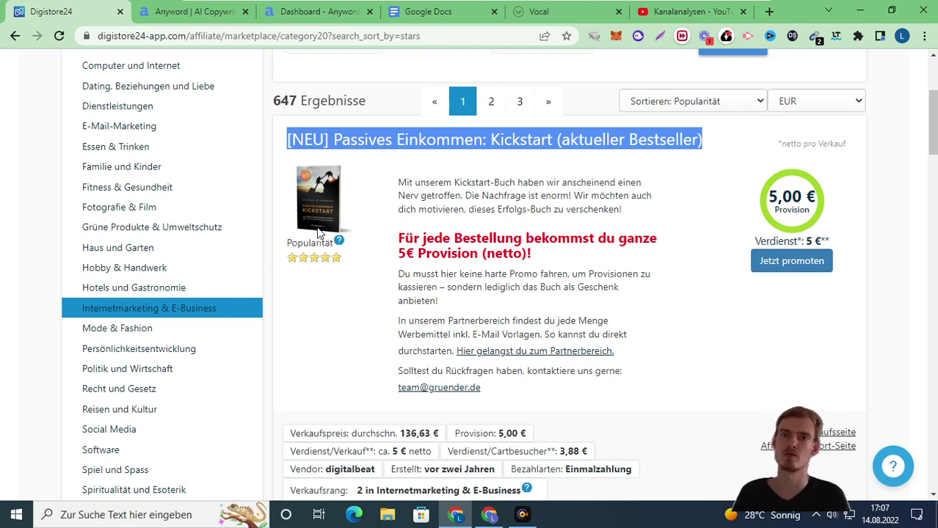
pyautogui.click(196, 12)
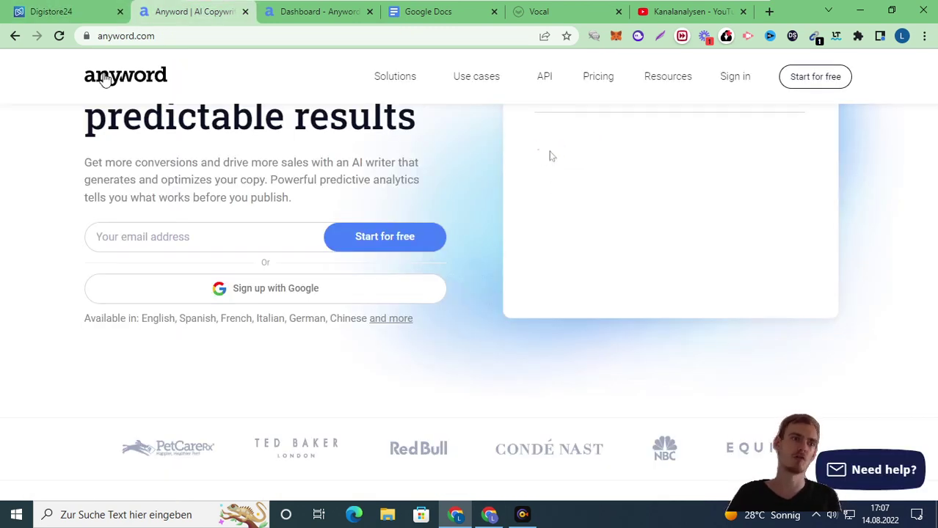
pyautogui.scroll(2, 592, 277)
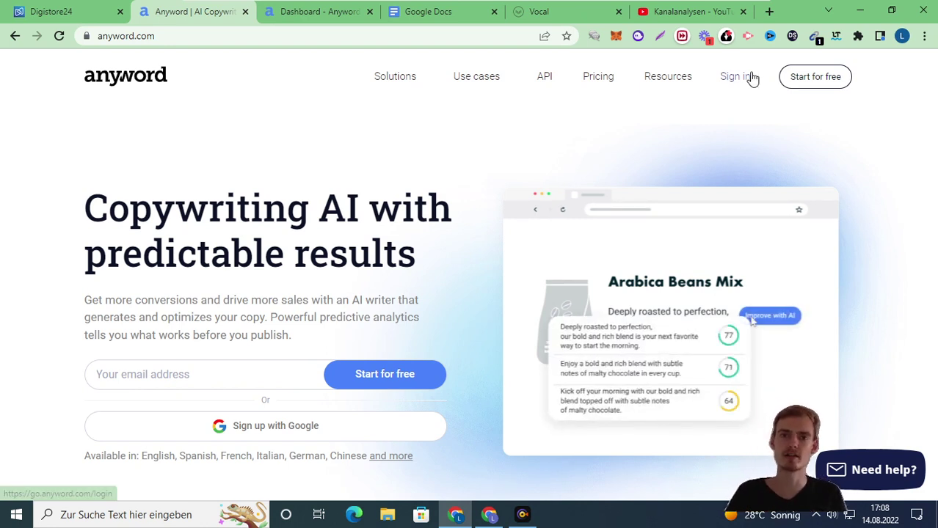
# - Switch to the Anyword dashboard, closing its homepage, and start a new blog project in Blog Wizard
pyautogui.click(322, 15)
pyautogui.click(245, 12)
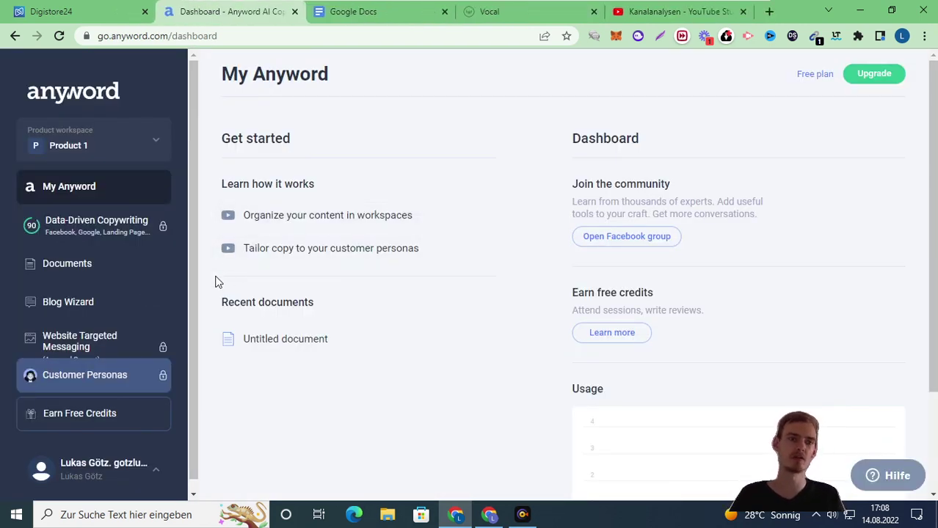
pyautogui.click(87, 305)
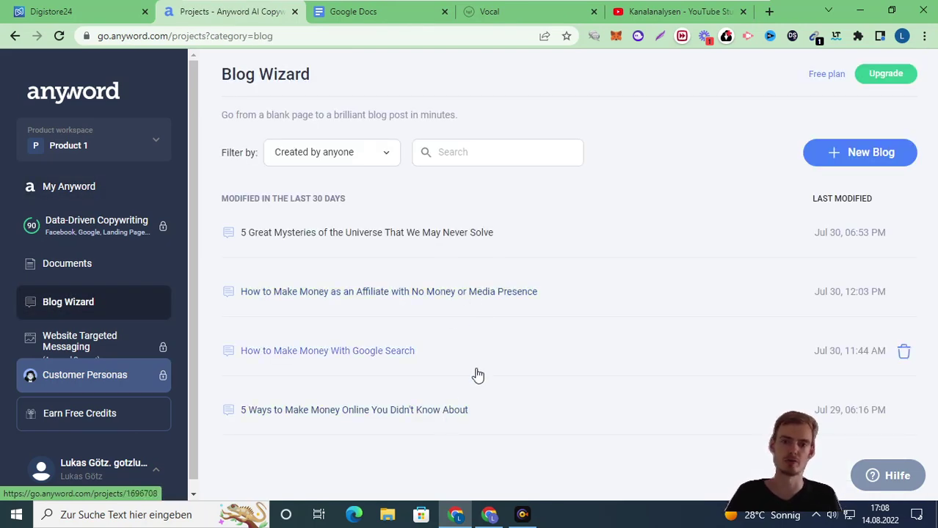
pyautogui.click(840, 156)
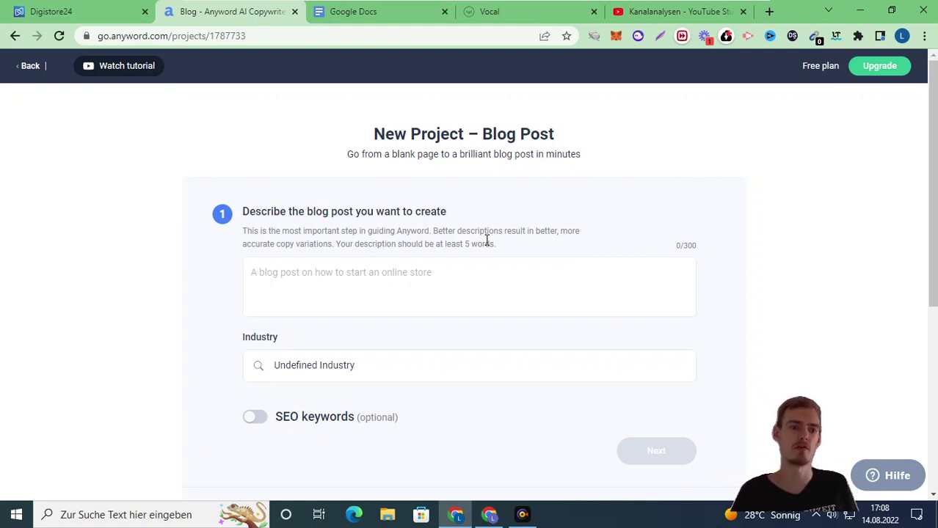
# - Describe the blog post as "5 best ways to make money online 2022 as a beginner"
pyautogui.click(330, 267)
pyautogui.write('5 best')
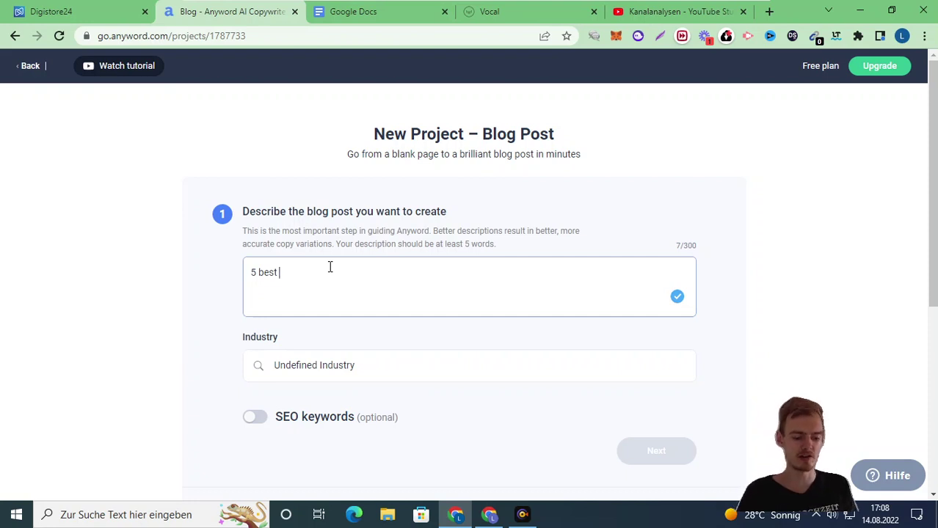
pyautogui.write('ways t')
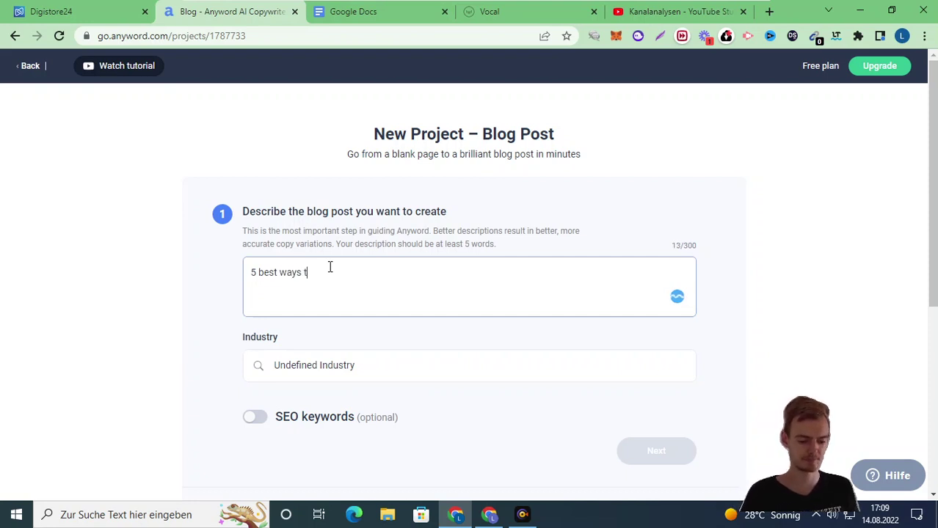
pyautogui.write('o make money o')
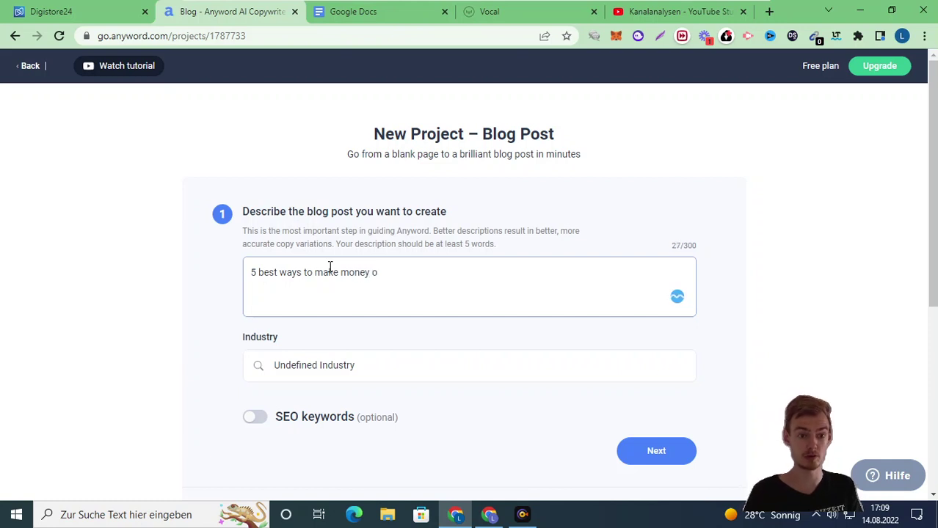
pyautogui.write('nline 2022 as a beginner')
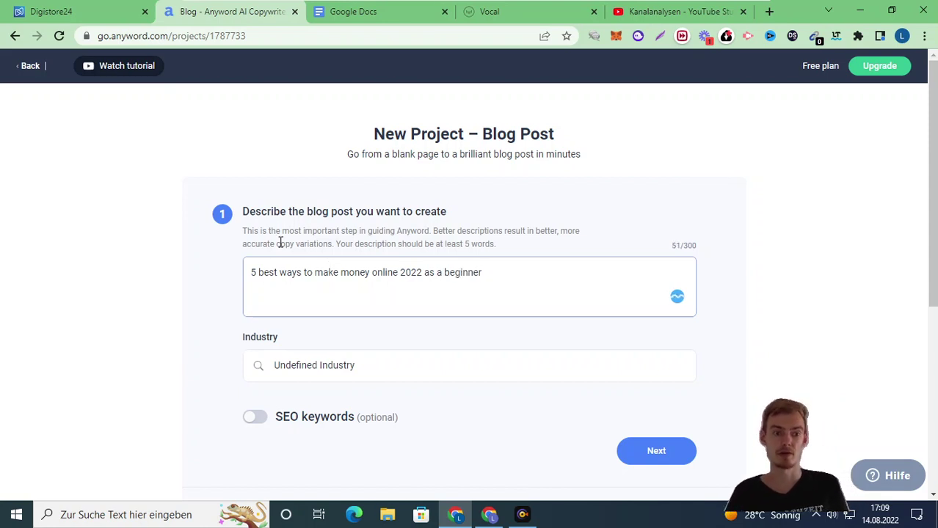
# - Set the blog post's industry to Business and Finance and proceed to the title suggestions
pyautogui.scroll(-1, 314, 297)
pyautogui.click(340, 292)
pyautogui.click(309, 296)
pyautogui.tripleClick(311, 296)
pyautogui.press('BackSpace')
pyautogui.write('b')
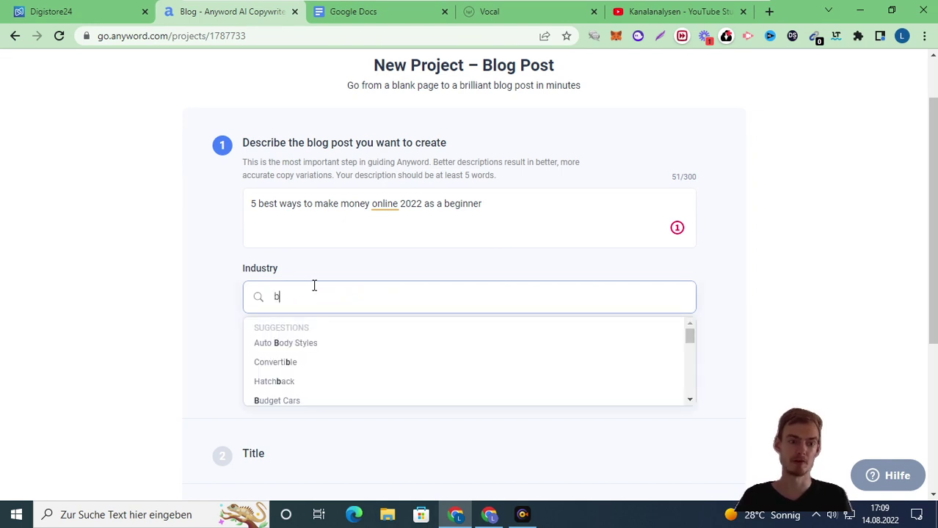
pyautogui.write('usi')
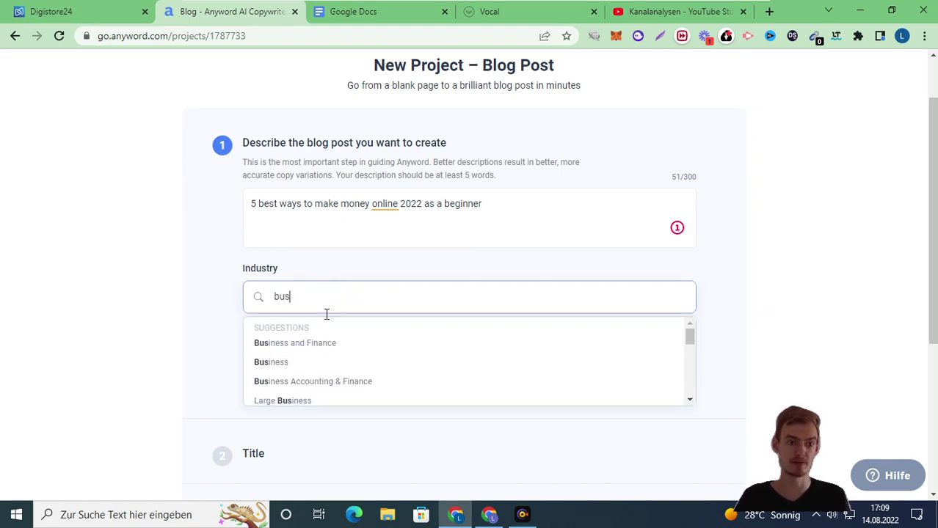
pyautogui.click(325, 342)
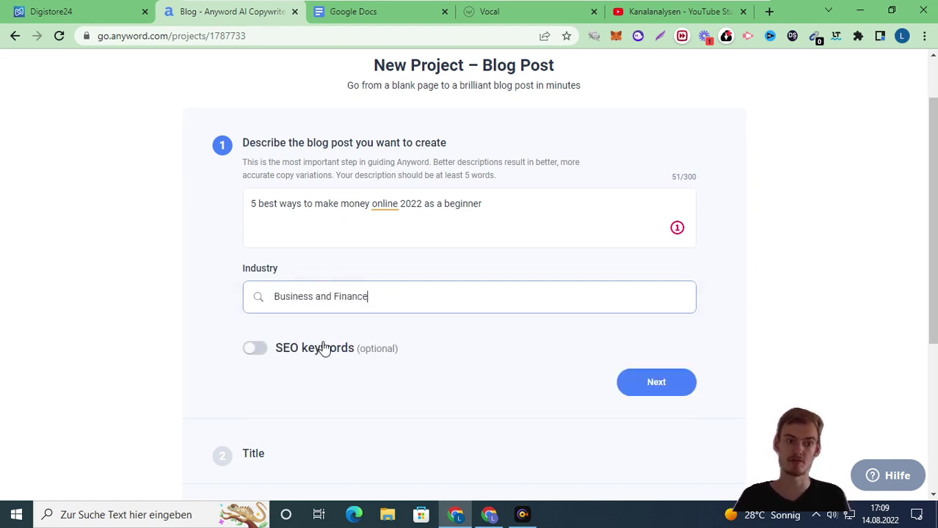
pyautogui.click(654, 393)
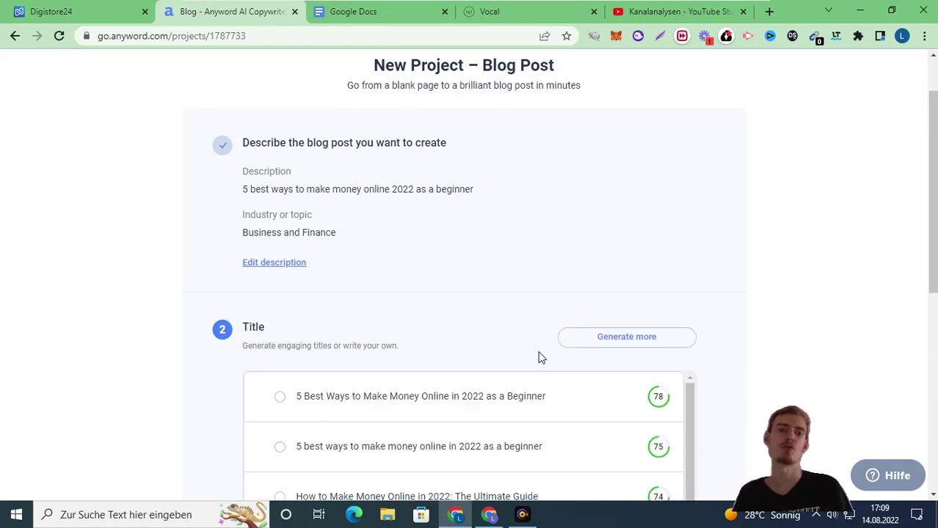
# - Choose the title "5 Best Ways to Make Money Online in 2022 as a Beginner" and proceed to the outline
pyautogui.scroll(-1, 734, 300)
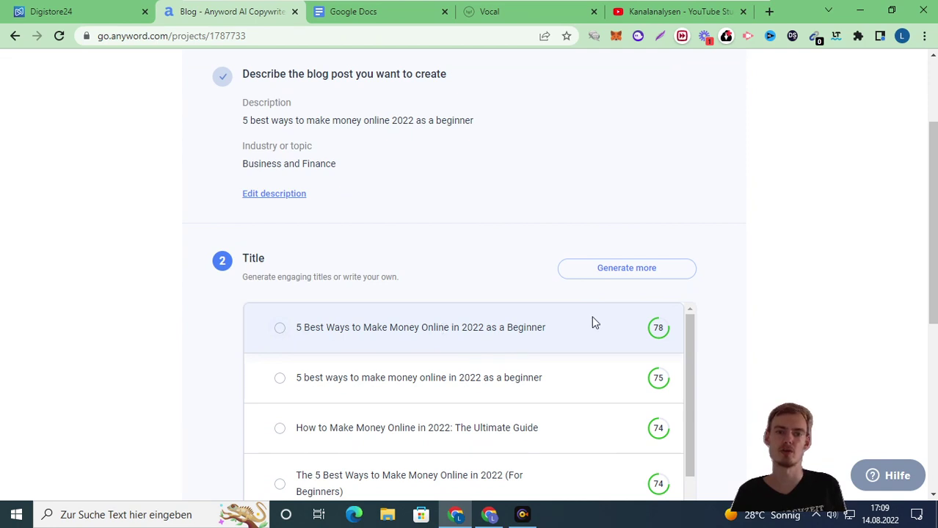
pyautogui.scroll(-2, 504, 331)
pyautogui.moveTo(655, 192)
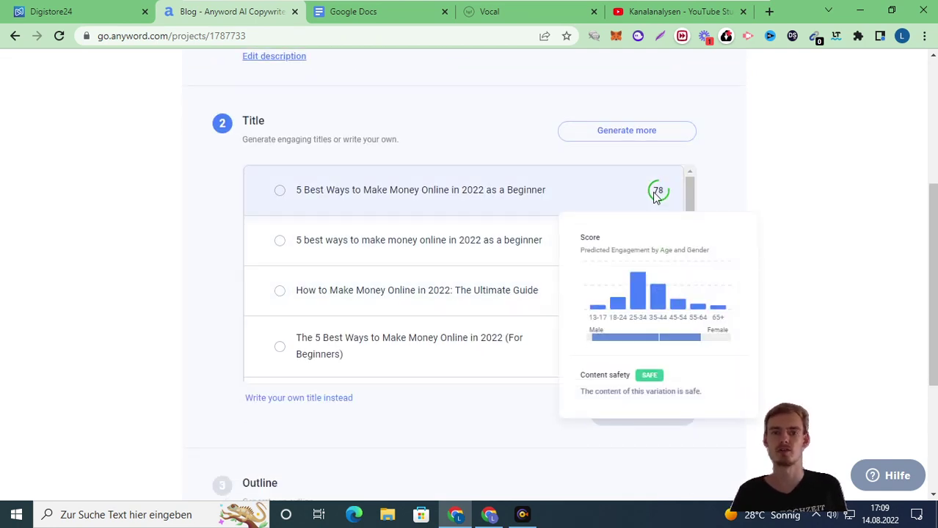
pyautogui.click(279, 192)
pyautogui.scroll(-3, 740, 230)
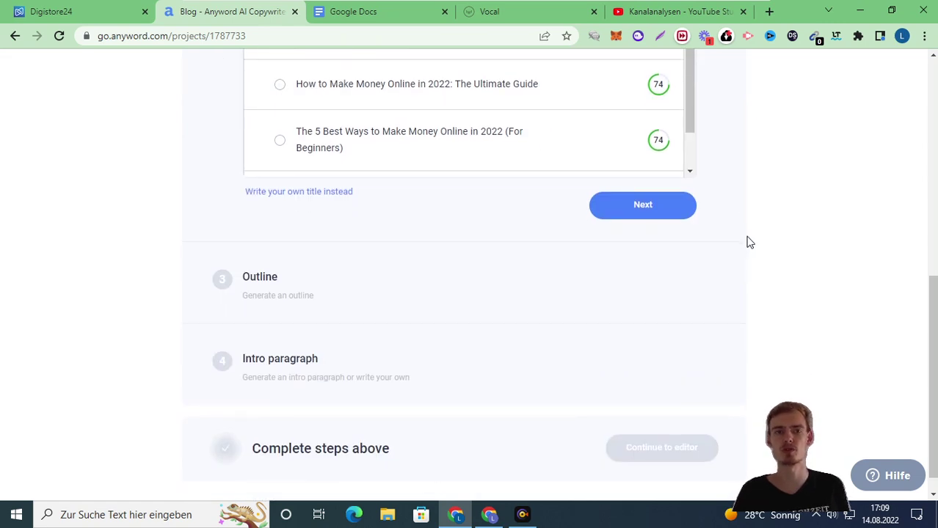
pyautogui.scroll(2, 743, 234)
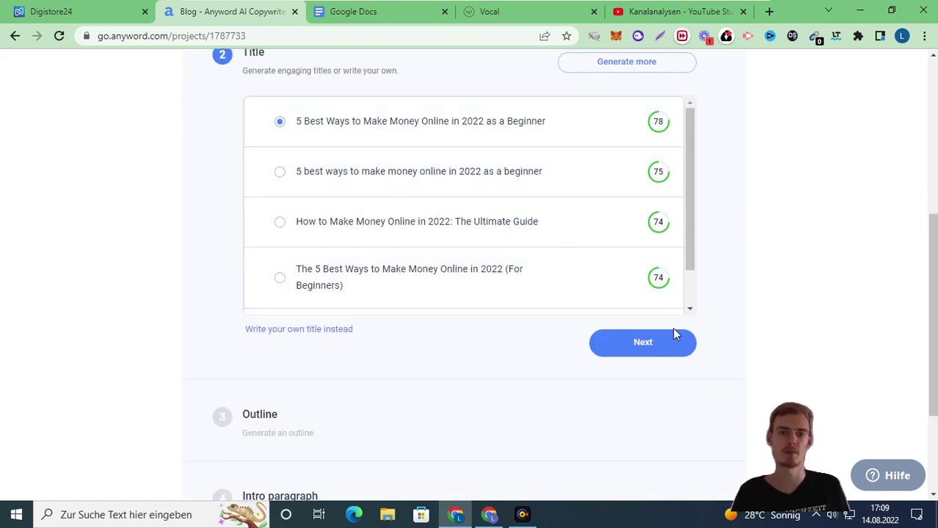
pyautogui.click(659, 332)
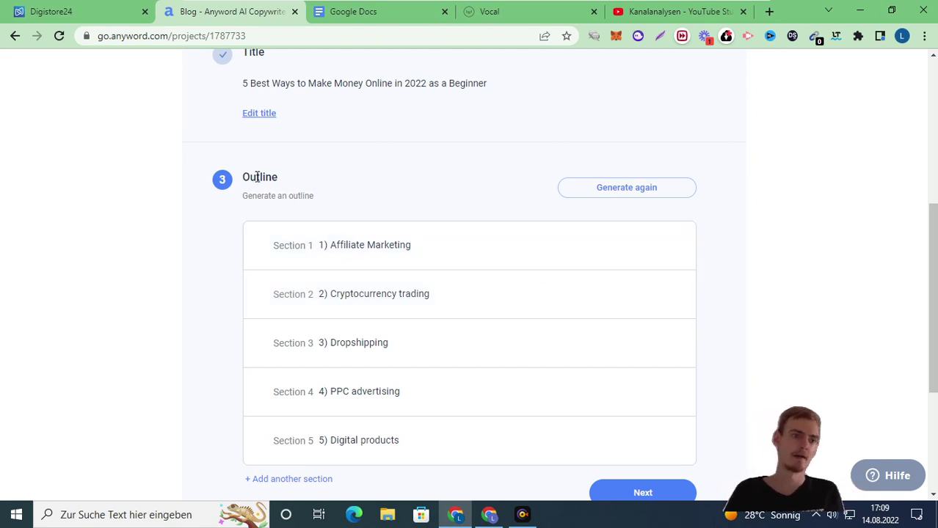
# - Accept the generated five-section outline and proceed to the intro paragraph suggestions
pyautogui.moveTo(238, 180); pyautogui.dragTo(329, 181)
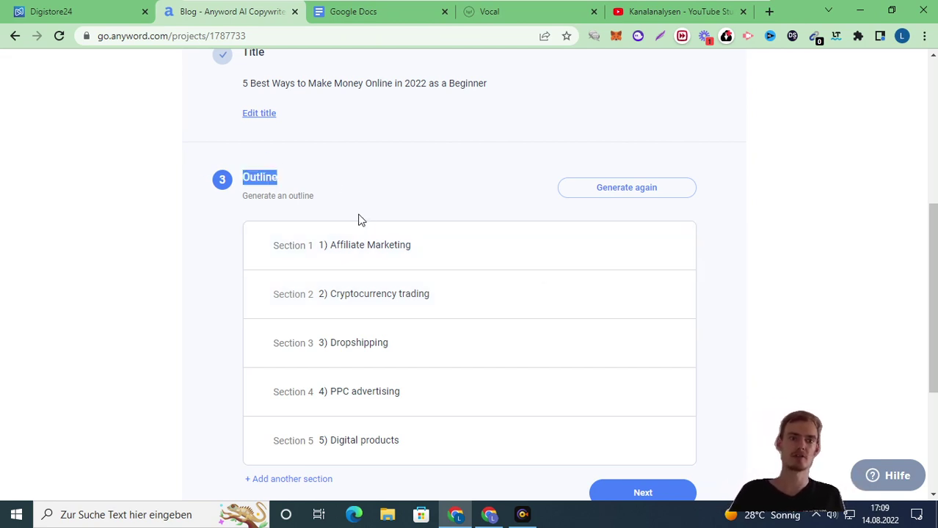
pyautogui.click(768, 238)
pyautogui.scroll(-2, 768, 238)
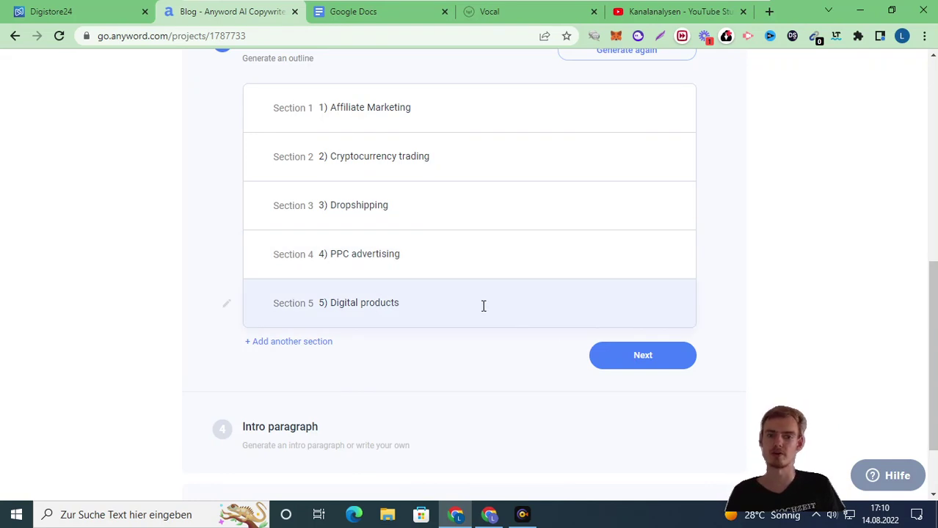
pyautogui.click(636, 358)
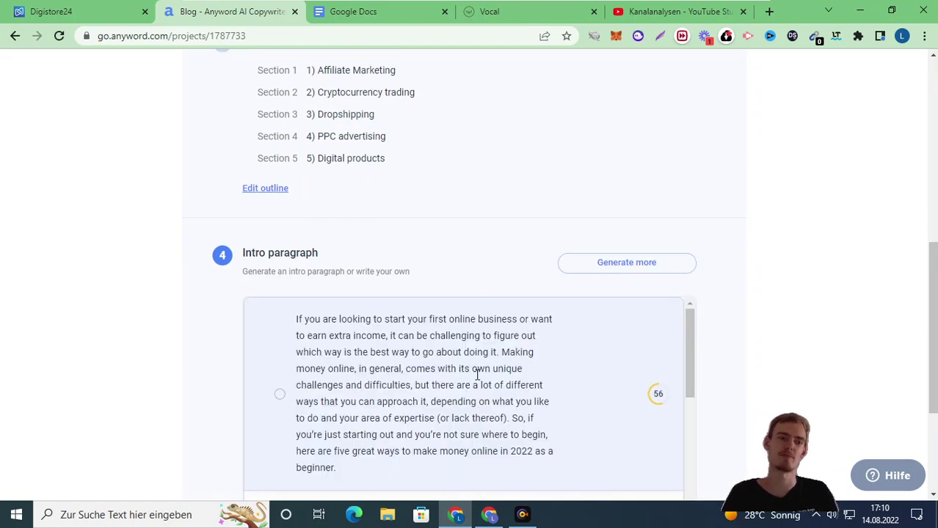
# - Choose the first suggested intro paragraph and continue to the editor, dismissing the Project Brief notice
pyautogui.scroll(-2, 730, 334)
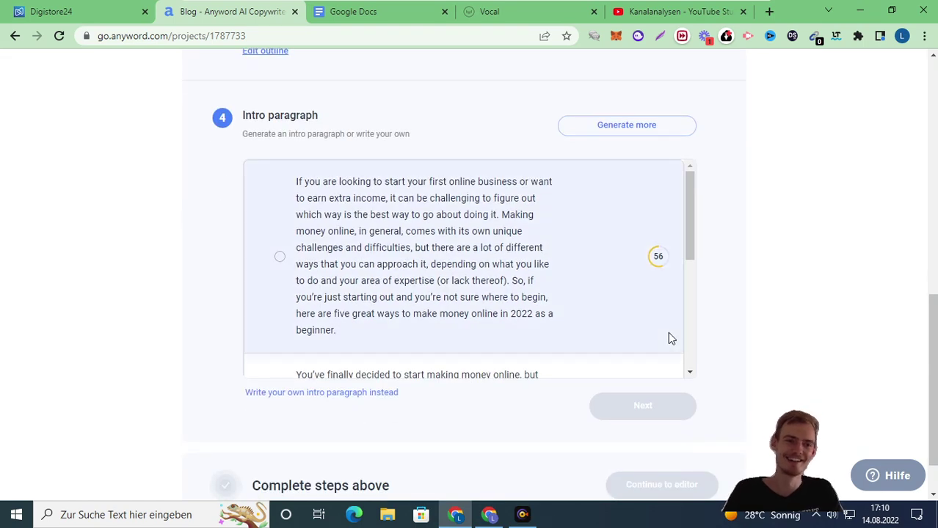
pyautogui.moveTo(686, 209); pyautogui.dragTo(726, 147)
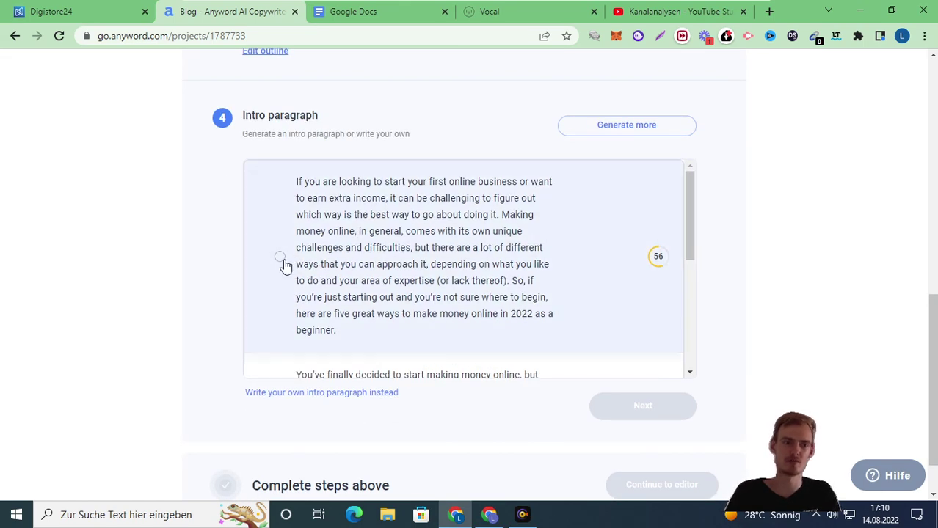
pyautogui.click(281, 259)
pyautogui.click(643, 404)
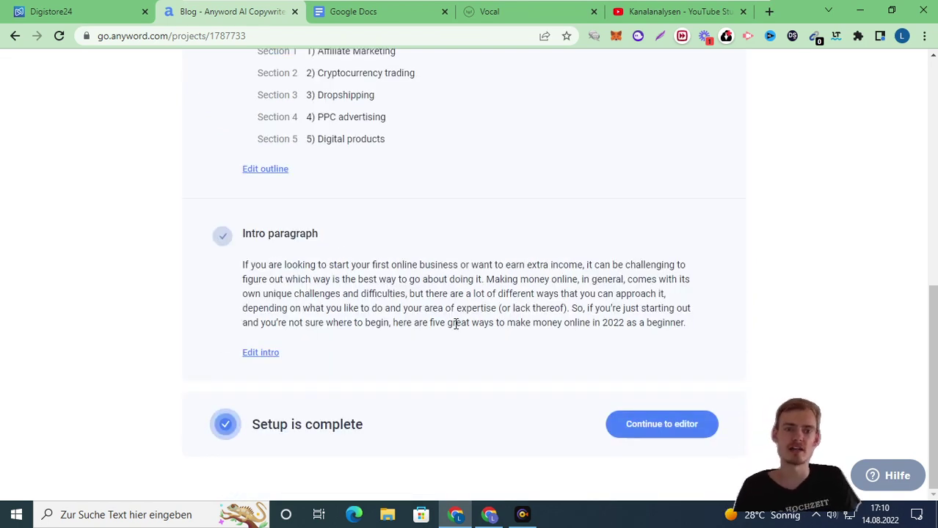
pyautogui.click(630, 422)
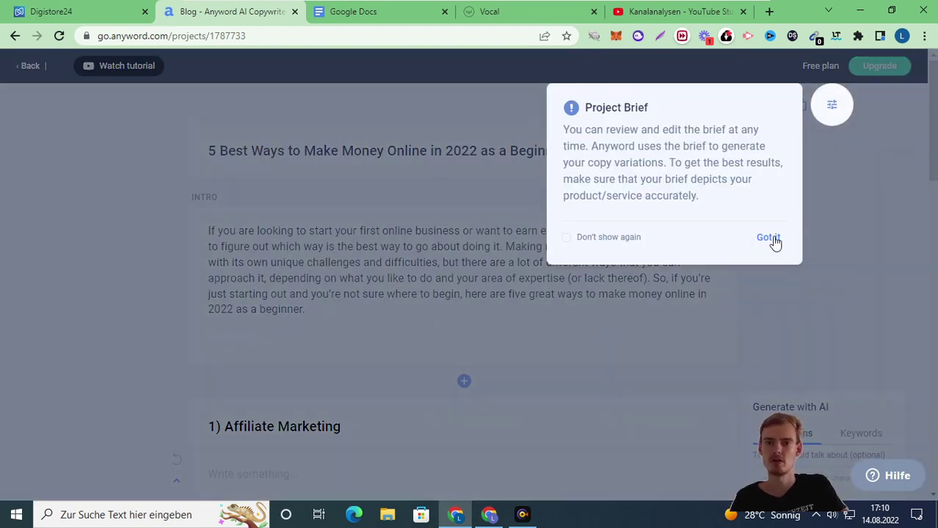
pyautogui.click(768, 238)
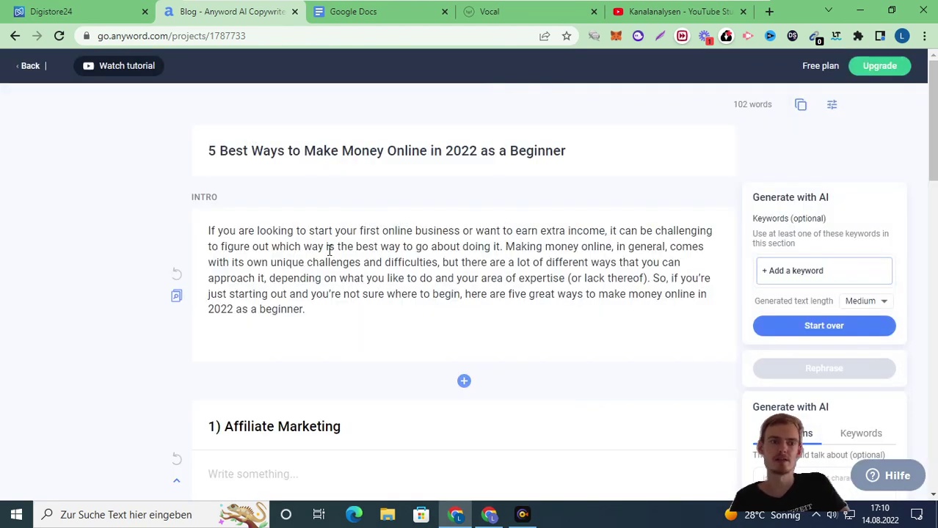
# - Change the number in the blog post's title to 3
pyautogui.scroll(-3, 343, 283)
pyautogui.scroll(3, 341, 289)
pyautogui.click(216, 151)
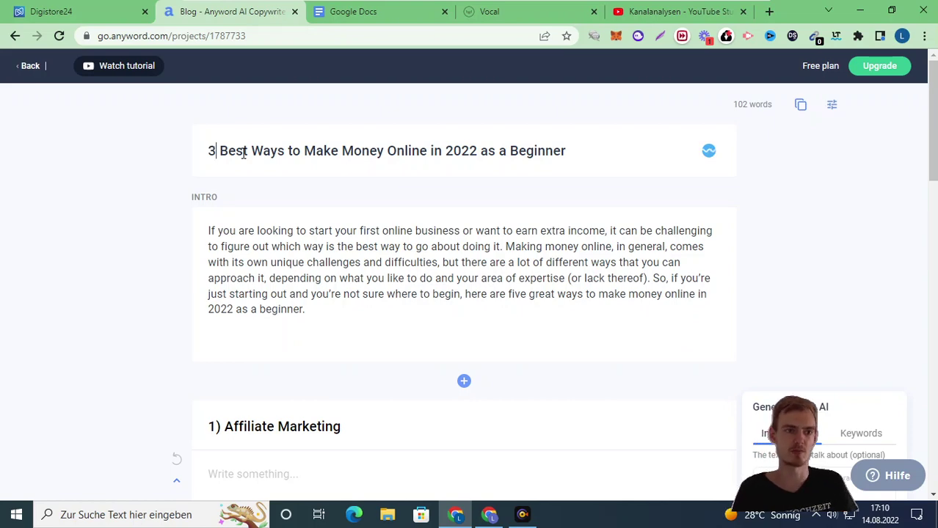
# - Delete the Digital products and PPC advertising sections from the blog post
pyautogui.scroll(-2, 260, 278)
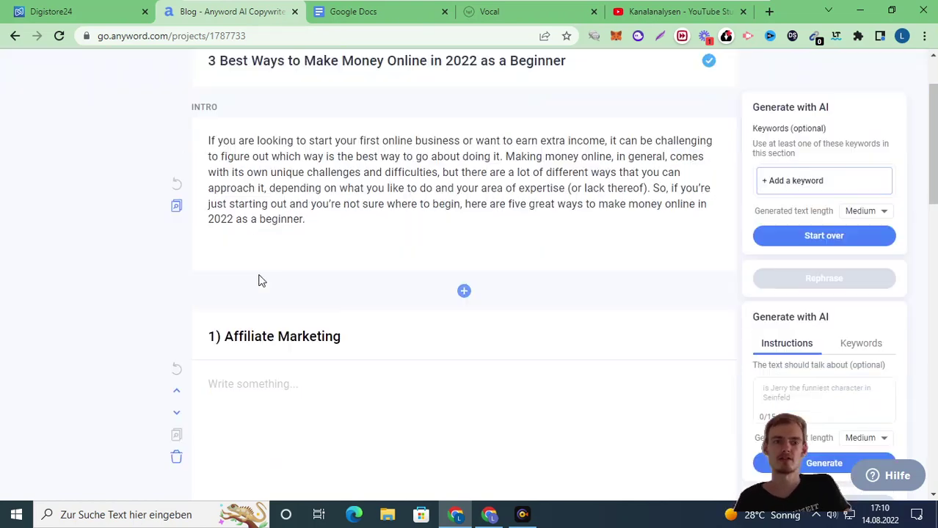
pyautogui.scroll(-15, 280, 214)
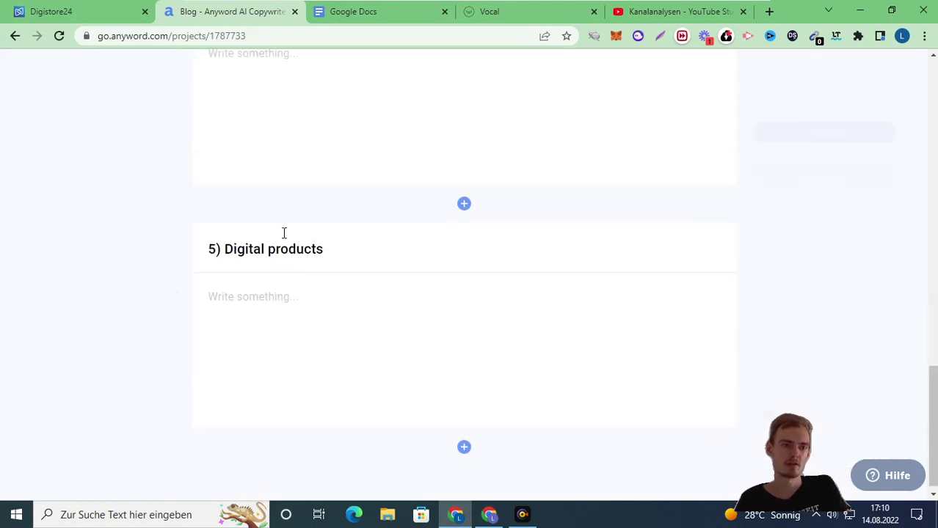
pyautogui.click(176, 359)
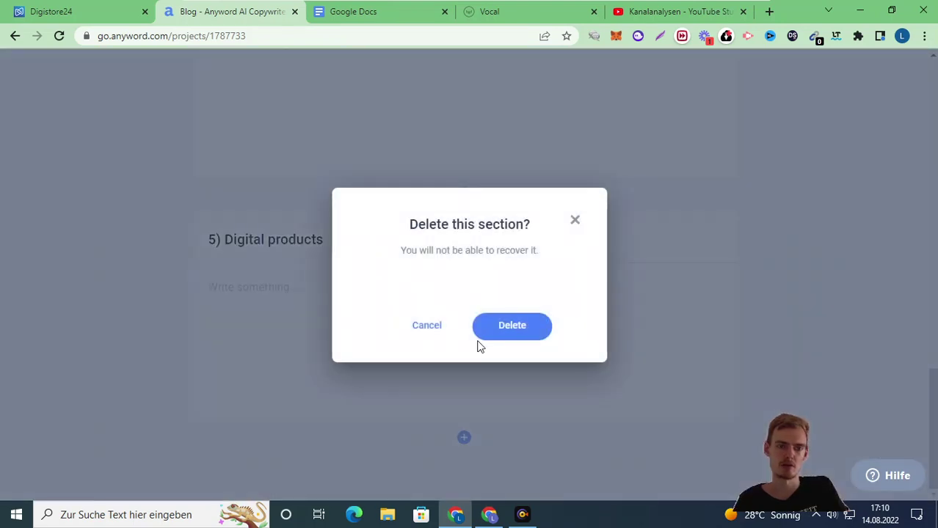
pyautogui.click(490, 327)
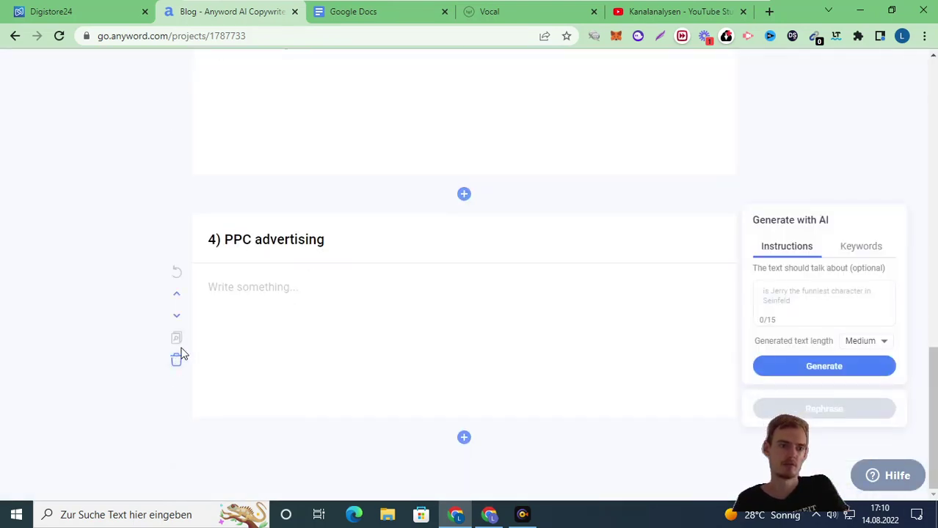
pyautogui.click(176, 360)
pyautogui.click(506, 334)
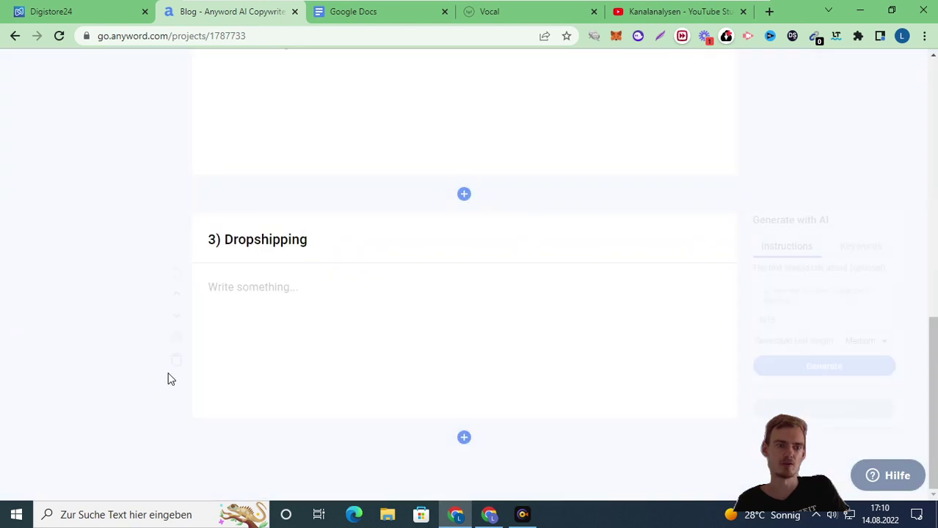
# - Generate medium-length AI text for the Affiliate Marketing section
pyautogui.scroll(8, 435, 245)
pyautogui.scroll(-2, 415, 245)
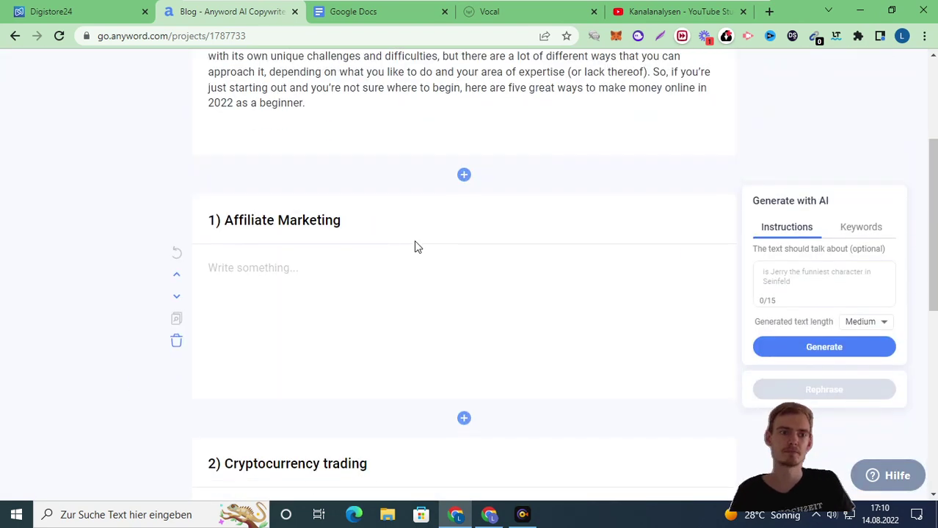
pyautogui.click(835, 351)
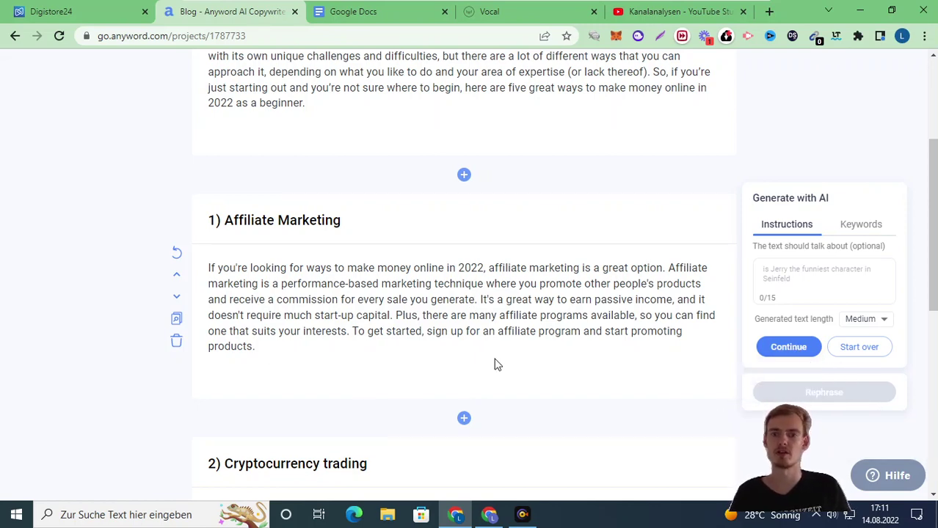
# - Generate medium-length AI text for the Cryptocurrency trading and Dropshipping sections
pyautogui.scroll(-5, 599, 356)
pyautogui.click(810, 251)
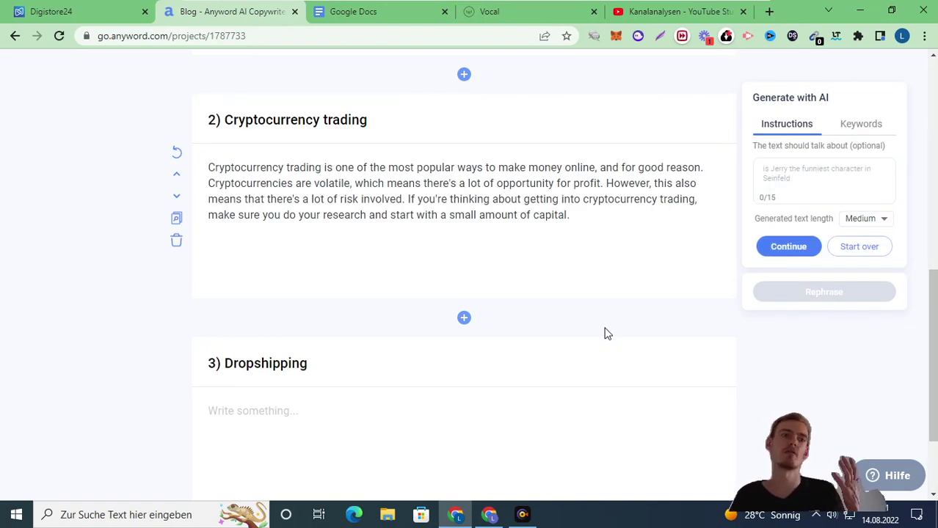
pyautogui.click(588, 355)
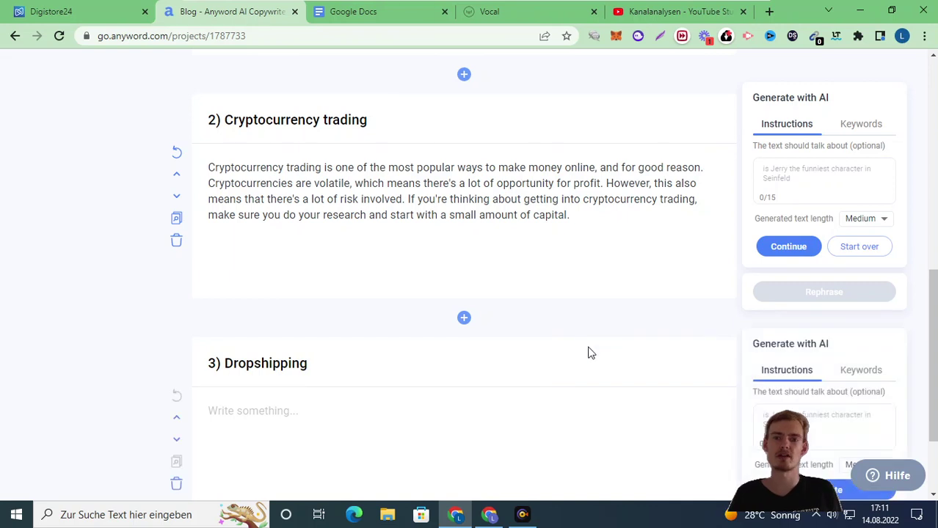
pyautogui.scroll(-2, 598, 345)
pyautogui.click(825, 369)
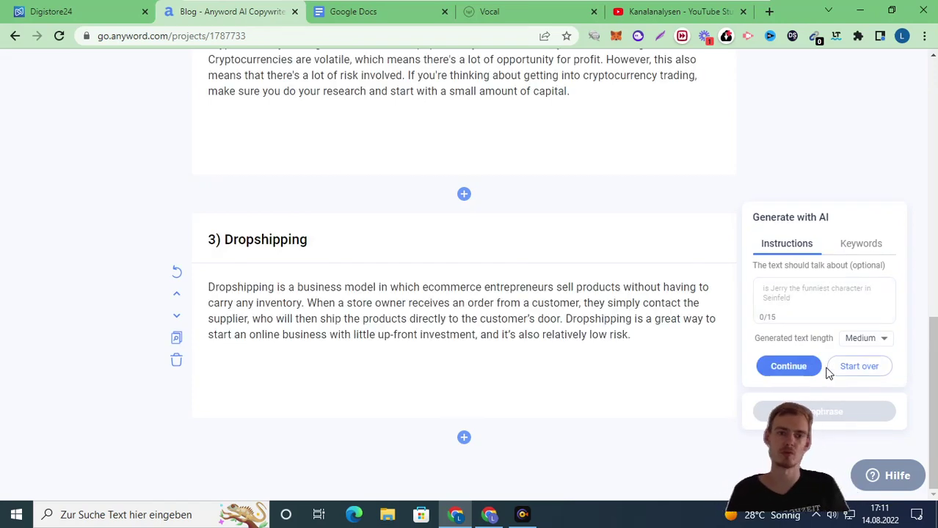
# - Copy the complete blog post and paste it into a new blank document in Google Docs
pyautogui.scroll(4, 730, 344)
pyautogui.scroll(5, 730, 343)
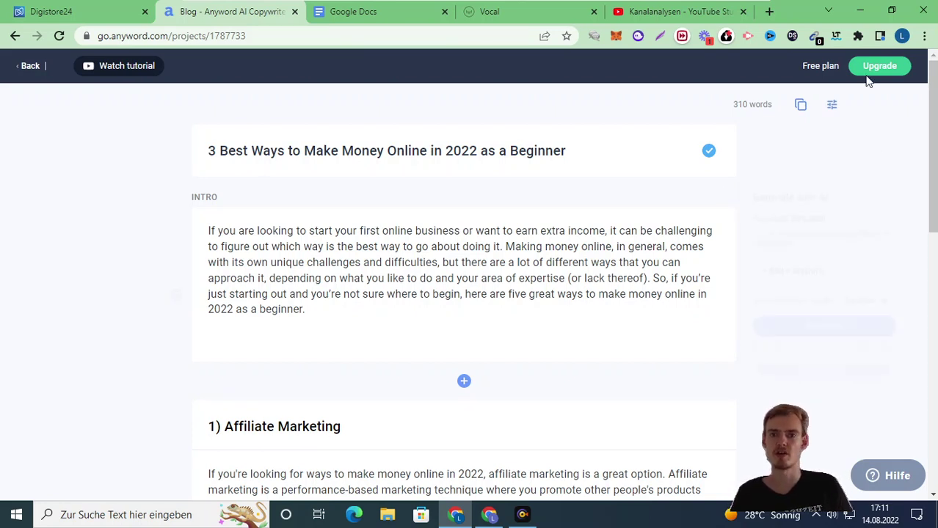
pyautogui.click(800, 106)
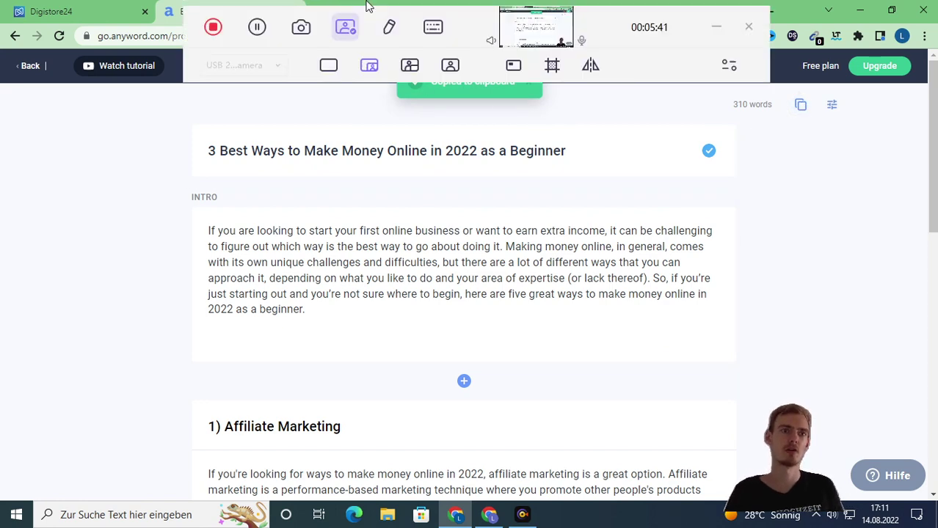
pyautogui.click(372, 13)
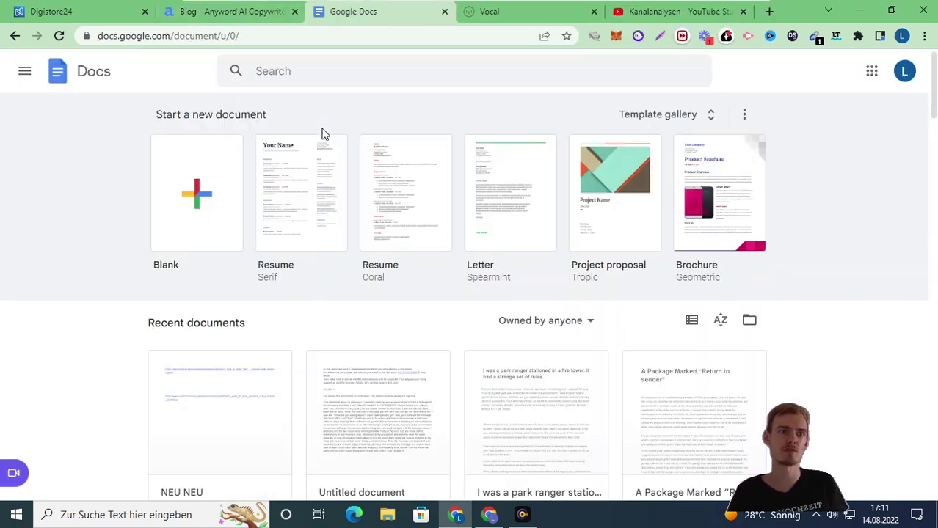
pyautogui.click(207, 187)
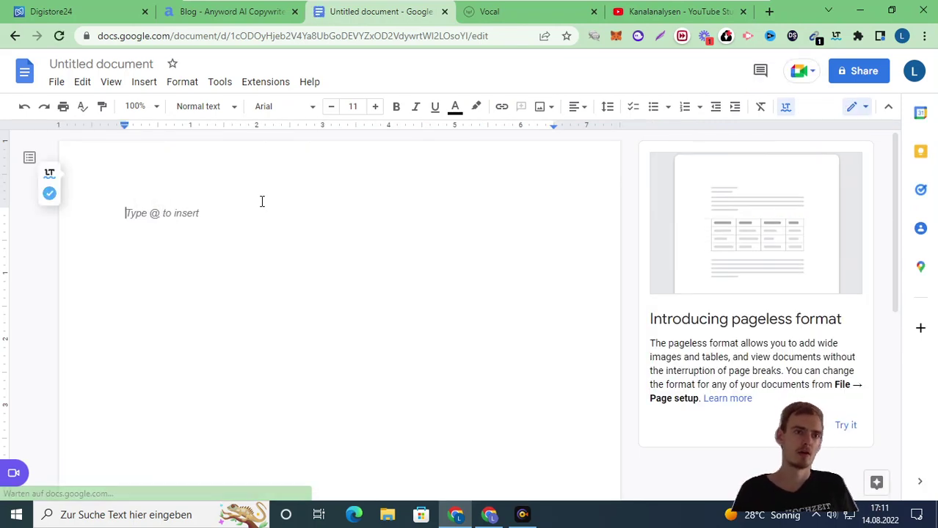
pyautogui.hotkey('ctrl', 'v')
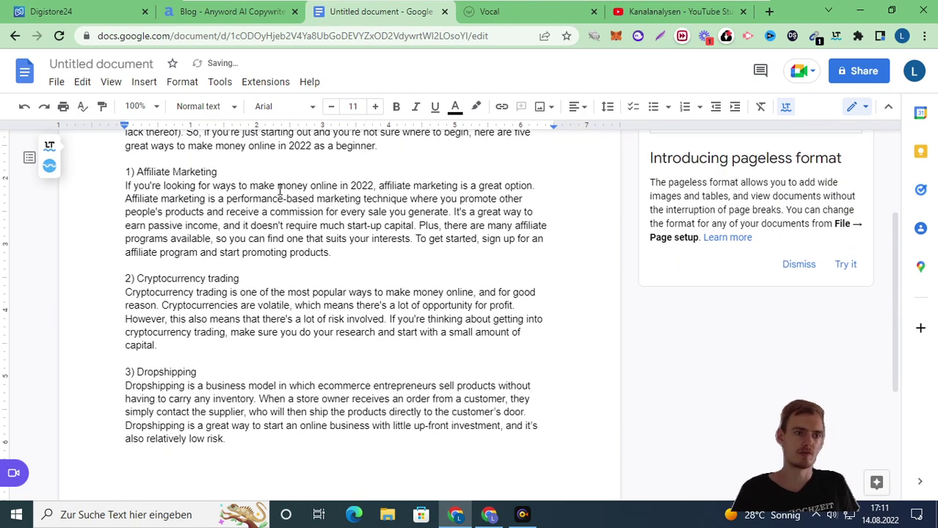
pyautogui.scroll(3, 407, 229)
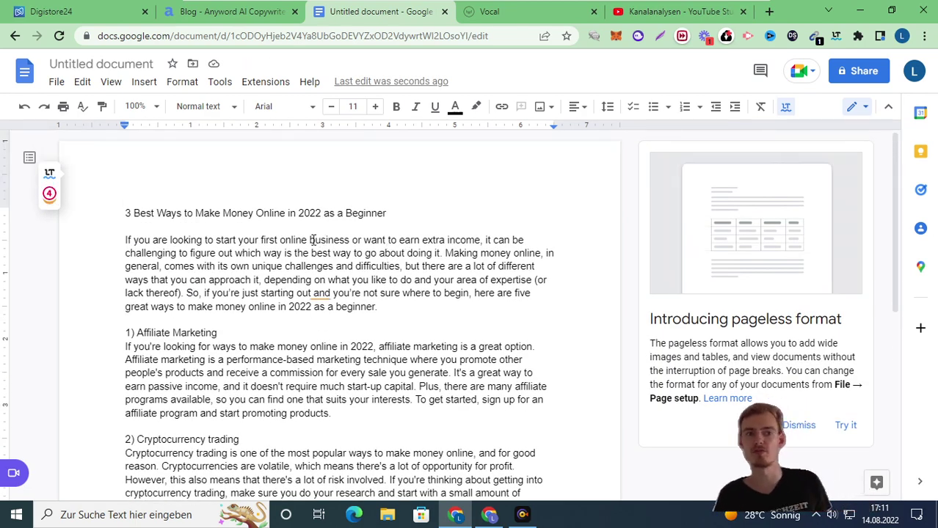
# - Make the title "3 Best Ways to Make Money Online in 2022 as a Beginner" bold and set its font size to 14
pyautogui.tripleClick(306, 213)
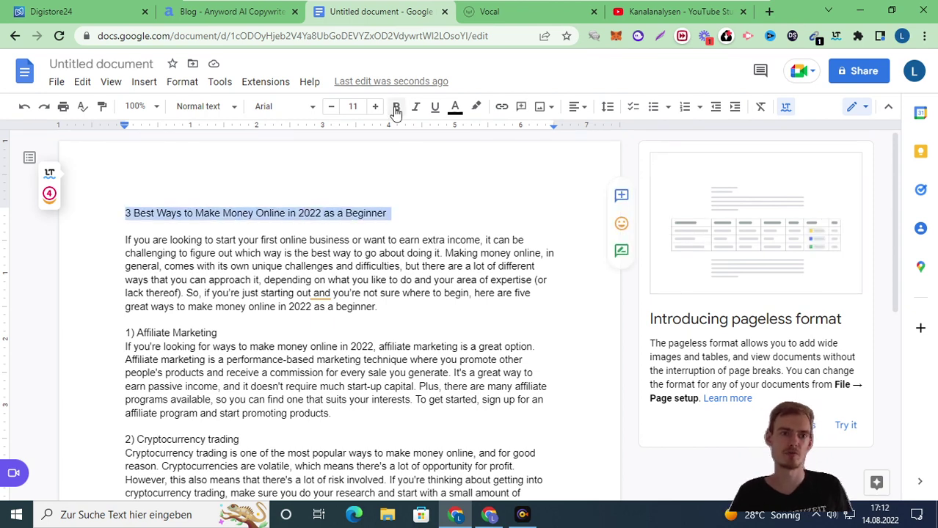
pyautogui.hotkey('ctrl', 'b')
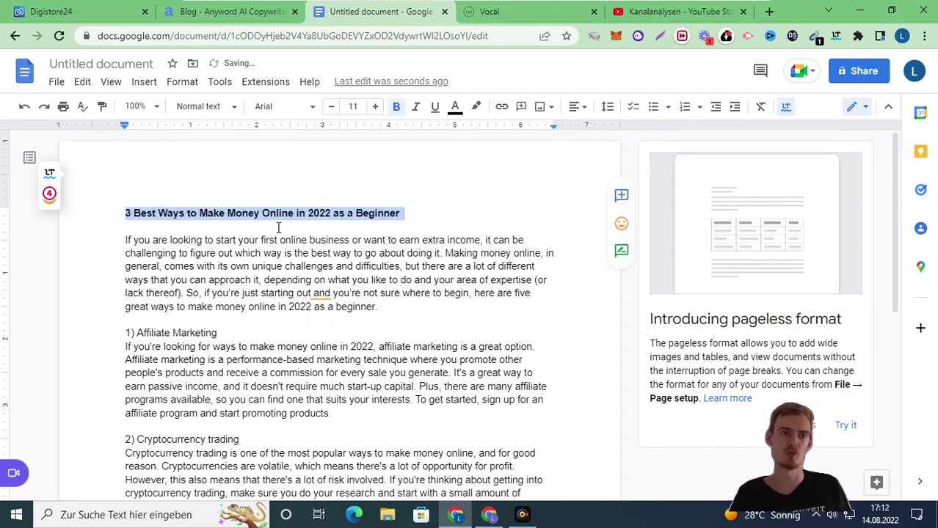
pyautogui.click(375, 107)
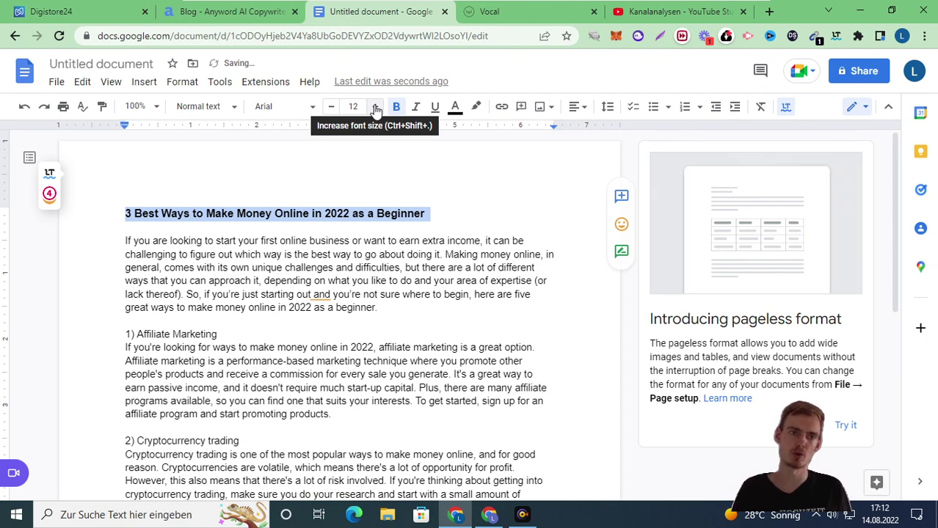
pyautogui.click(376, 107)
pyautogui.click(451, 218)
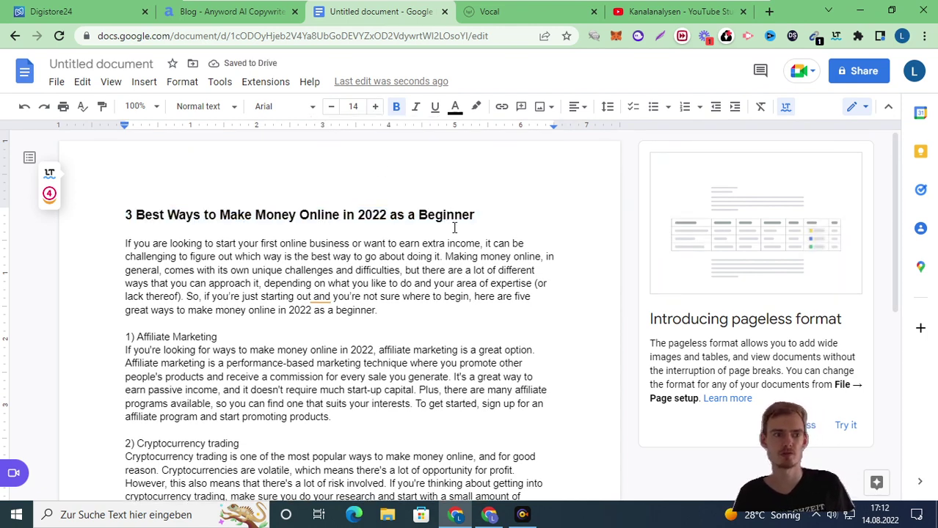
# - Make the three numbered section headings, Affiliate Marketing, Cryptocurrency trading and Dropshipping, bold
pyautogui.tripleClick(159, 336)
pyautogui.doubleClick(158, 336)
pyautogui.click(201, 336)
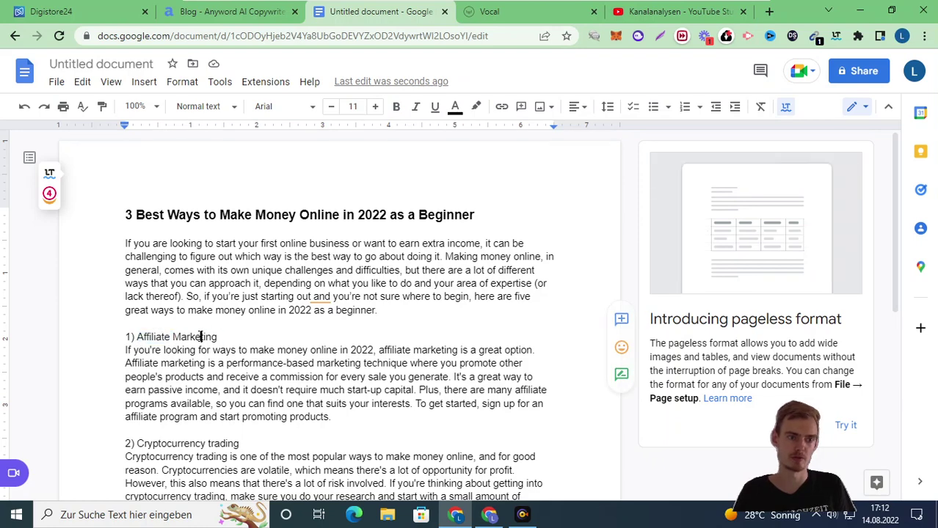
pyautogui.tripleClick(200, 336)
pyautogui.scroll(-3, 250, 277)
pyautogui.hotkey('ctrl', 'b')
pyautogui.tripleClick(201, 306)
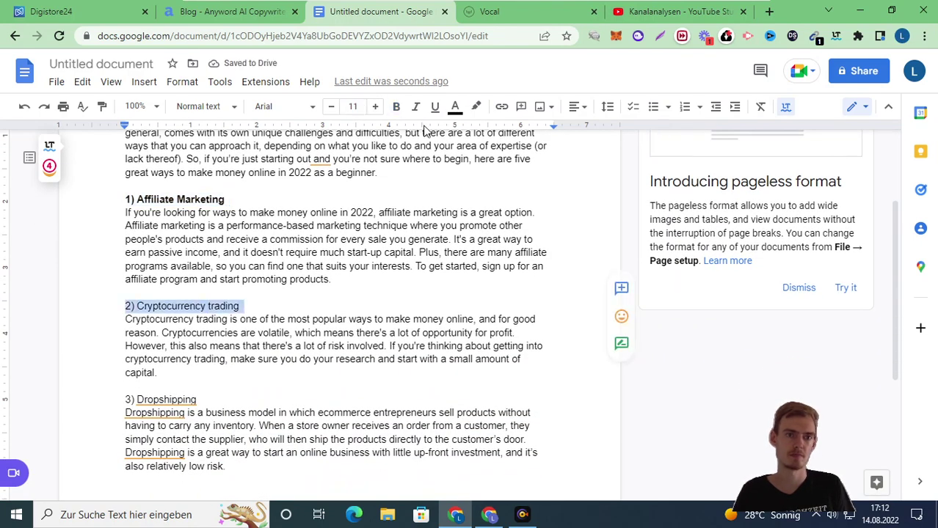
pyautogui.click(395, 106)
pyautogui.scroll(-3, 293, 272)
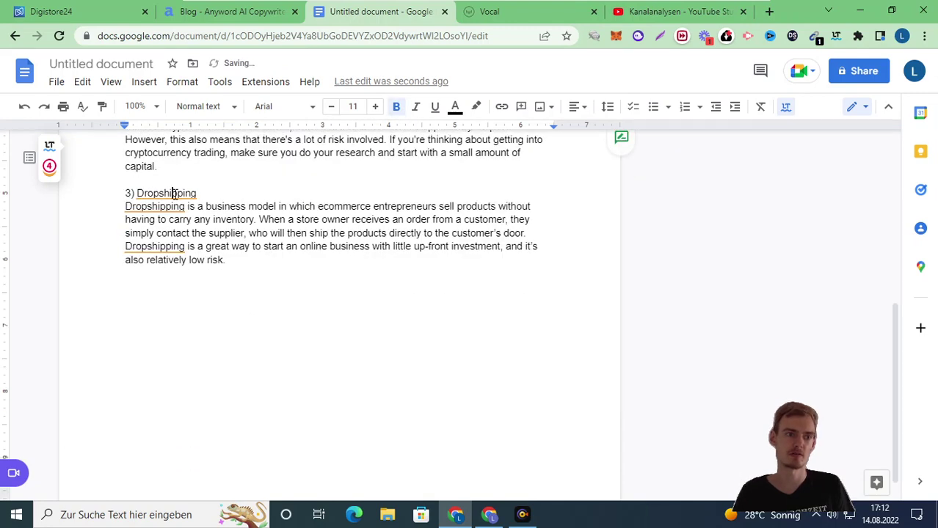
pyautogui.tripleClick(176, 194)
pyautogui.click(397, 106)
# - Add a separate line between the intro paragraph and the Affiliate Marketing heading, starting with the text "PROVEN WA"
pyautogui.scroll(5, 418, 248)
pyautogui.scroll(-2, 419, 248)
pyautogui.scroll(2, 421, 260)
pyautogui.click(401, 317)
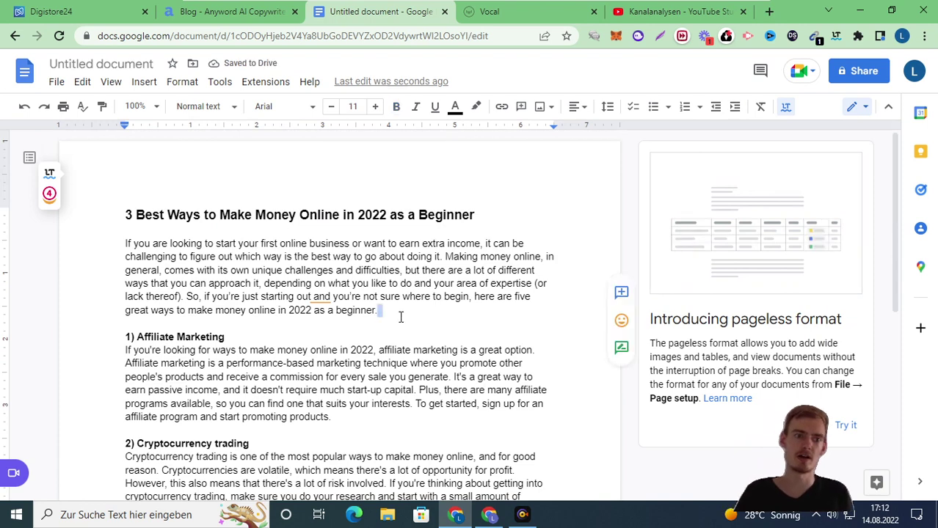
pyautogui.click(394, 310)
pyautogui.press('Return')
pyautogui.press('Return')
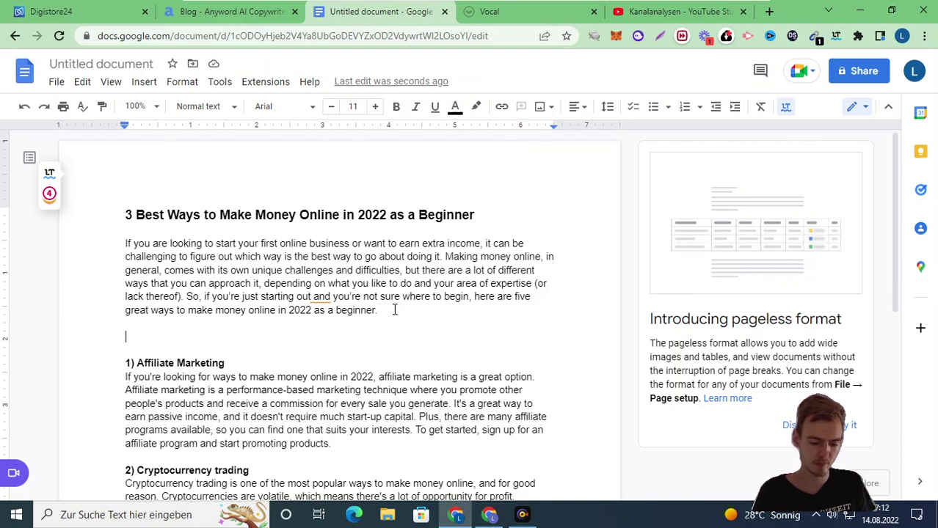
pyautogui.write('PROVEN WA')
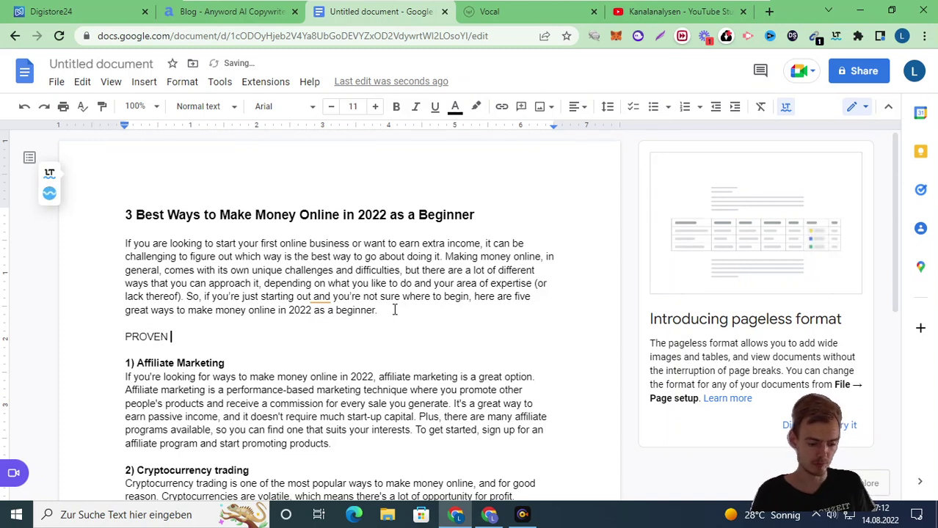